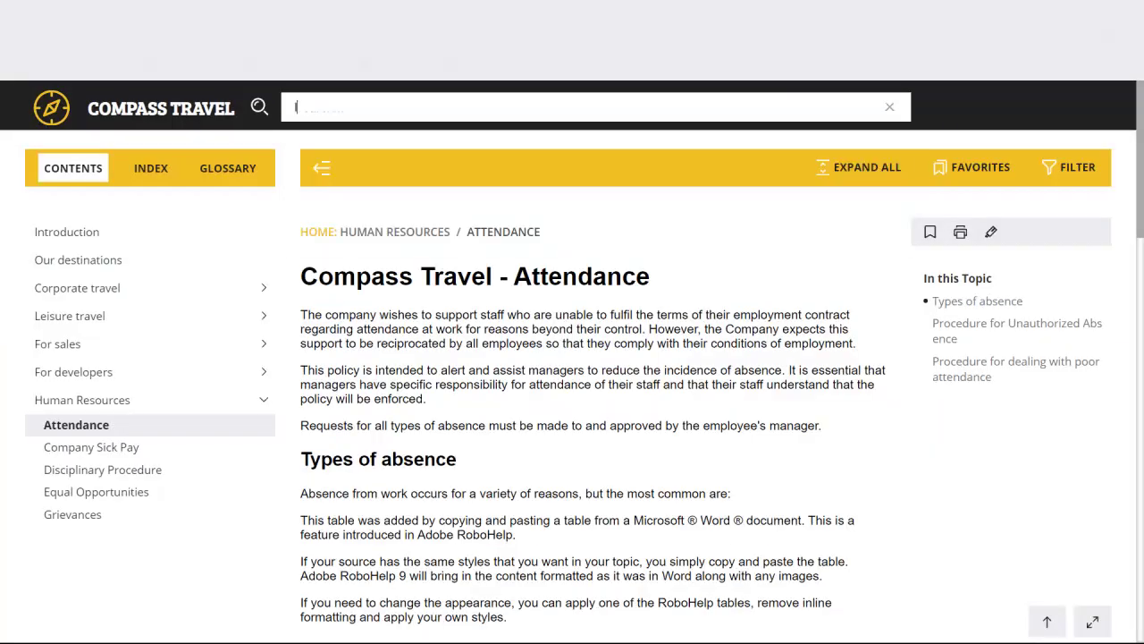
Search the Compass Travel site for 'If I am ill do I get a paycheck?'.
type("If I am i")
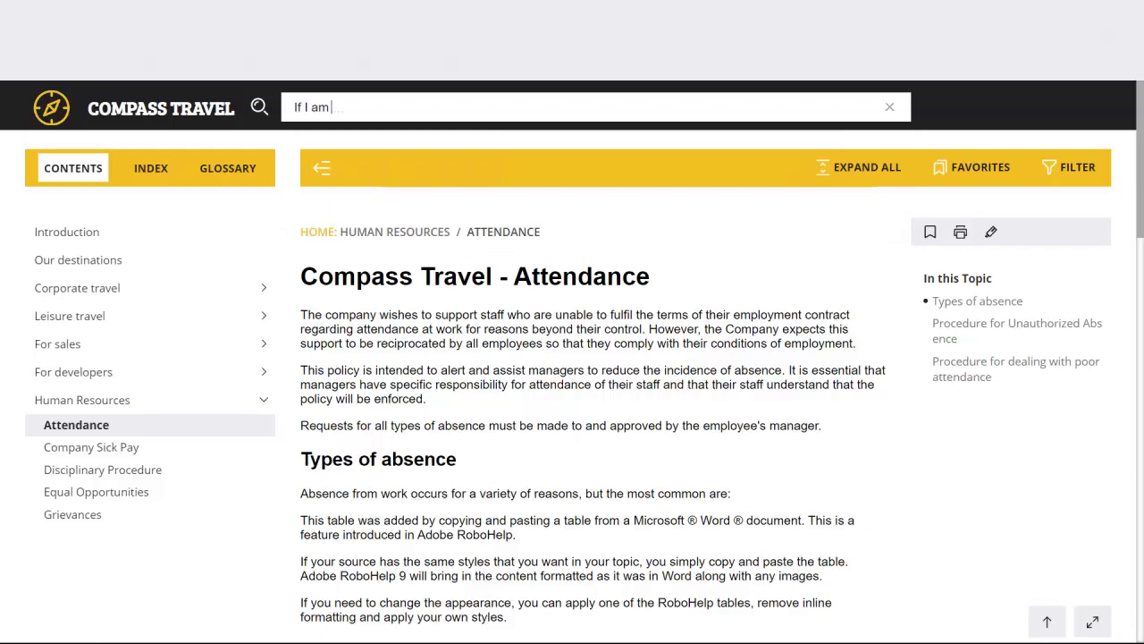
type("ll do I get a")
type(" paycheck?")
key("Return")
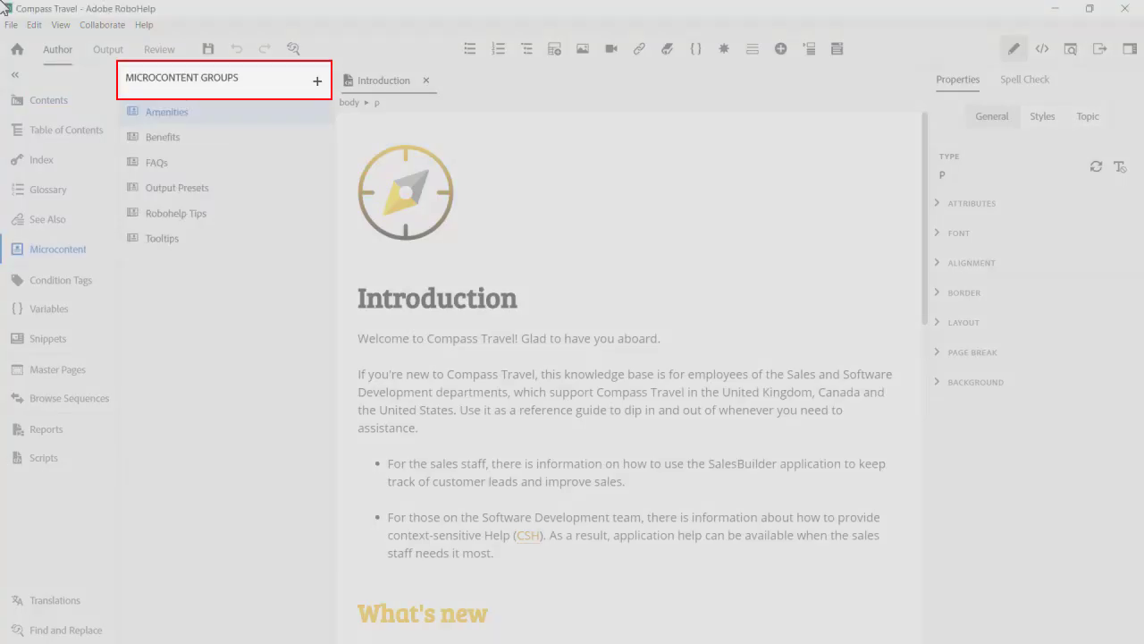
Add a new microcontent group named Amenities.
left_click(315, 81)
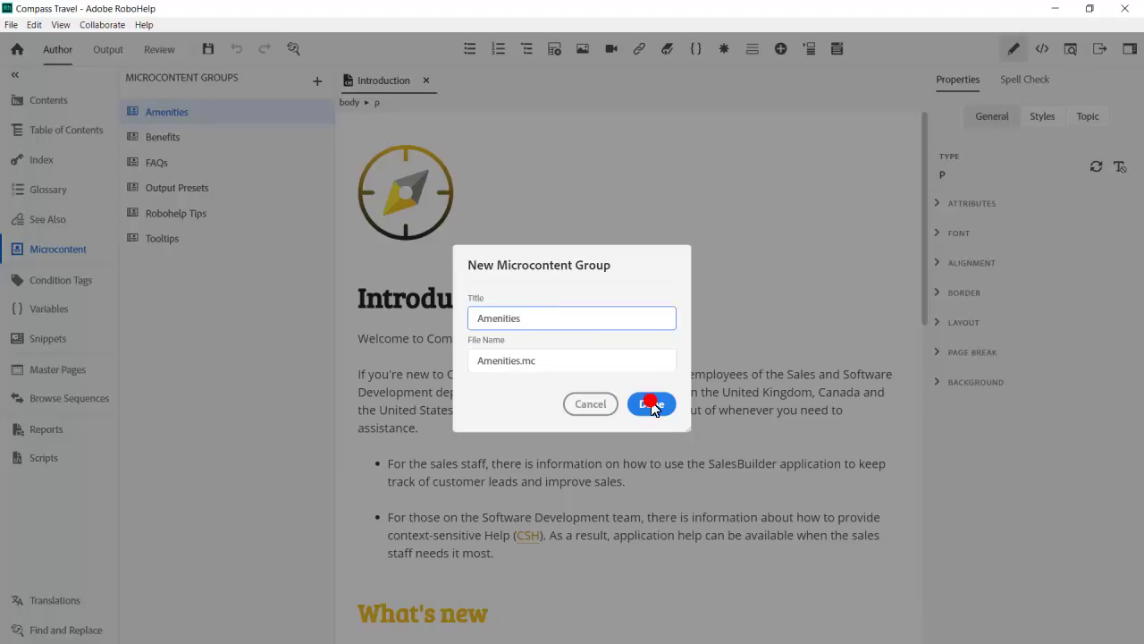
left_click(652, 403)
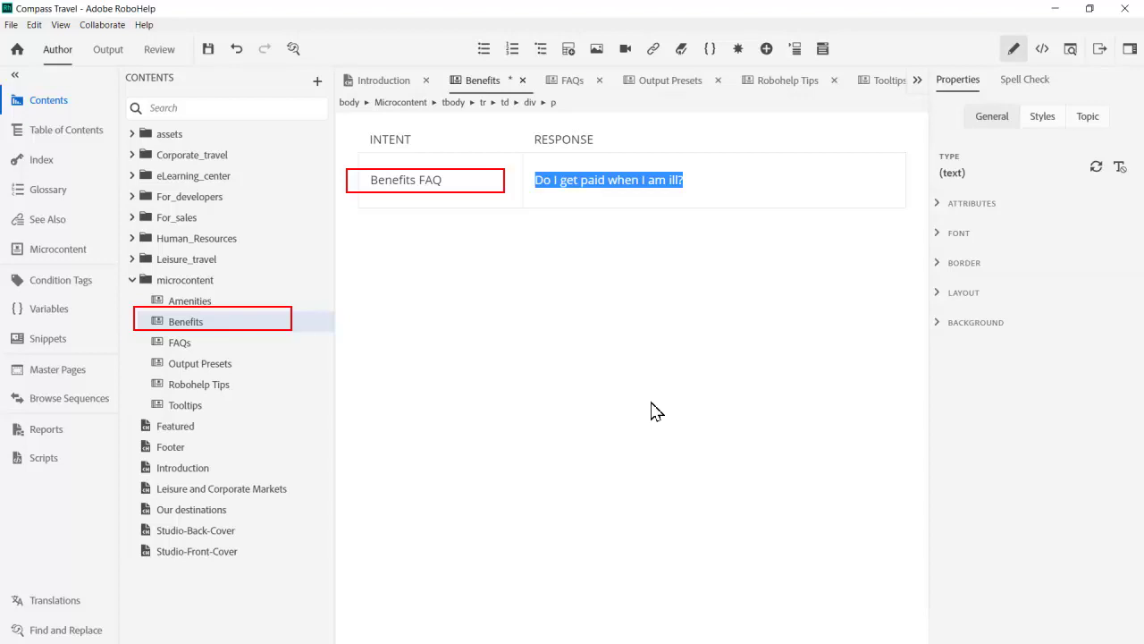
Make the ill-pay question a dropdown answering that employees are paid the first four weeks.
left_click(822, 50)
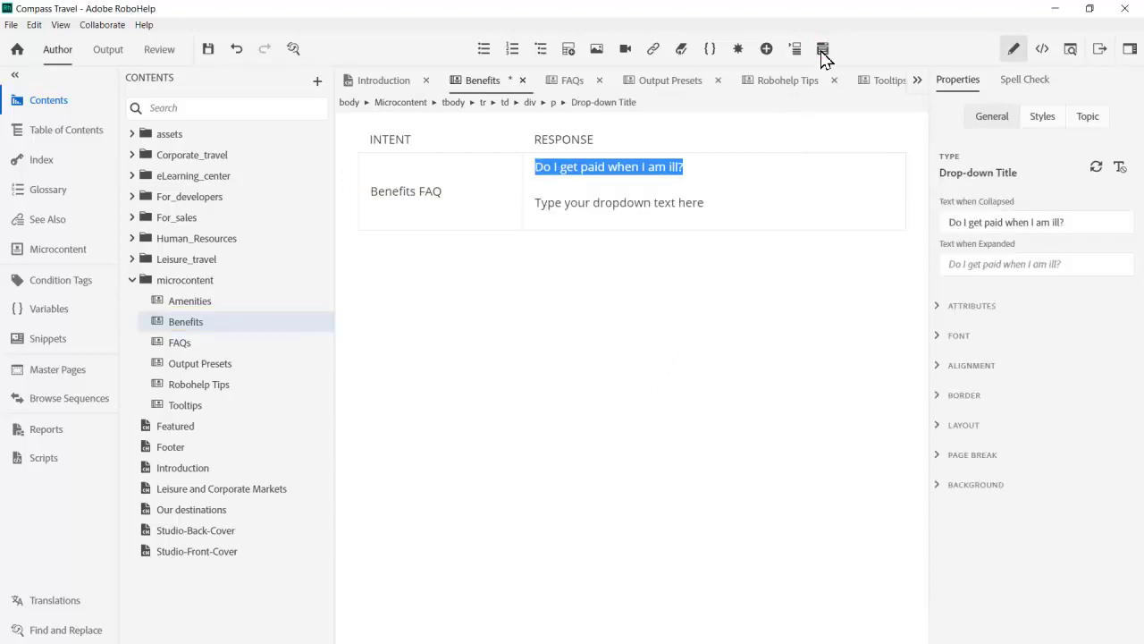
type("All employees get paid for the first four weeks. After that it depends on length of service. Speak to HR.")
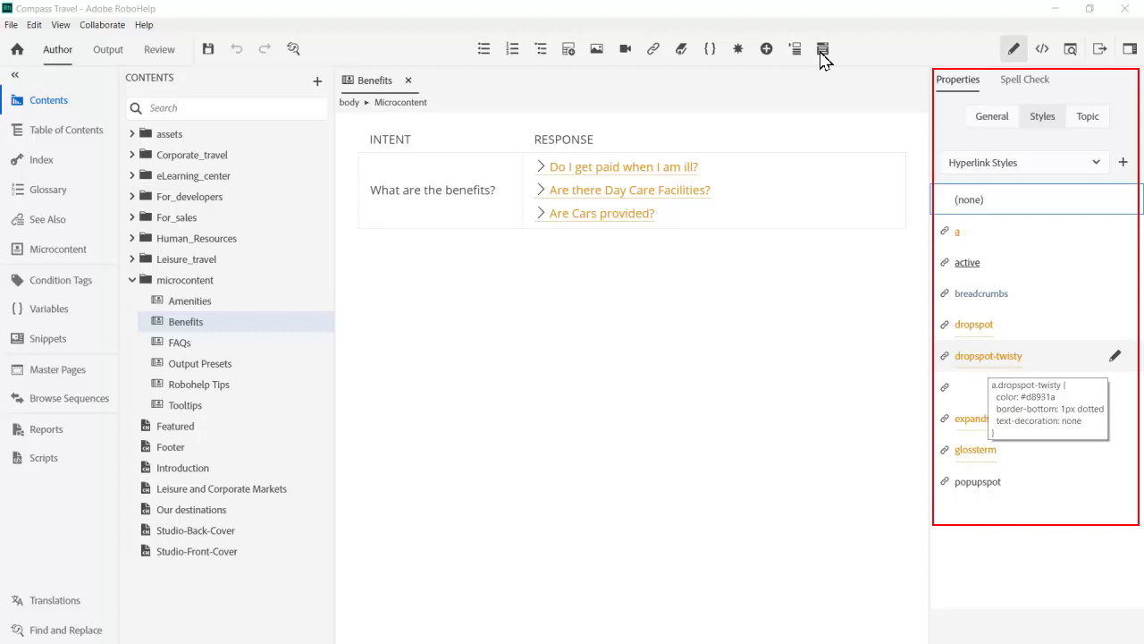
left_click(600, 172)
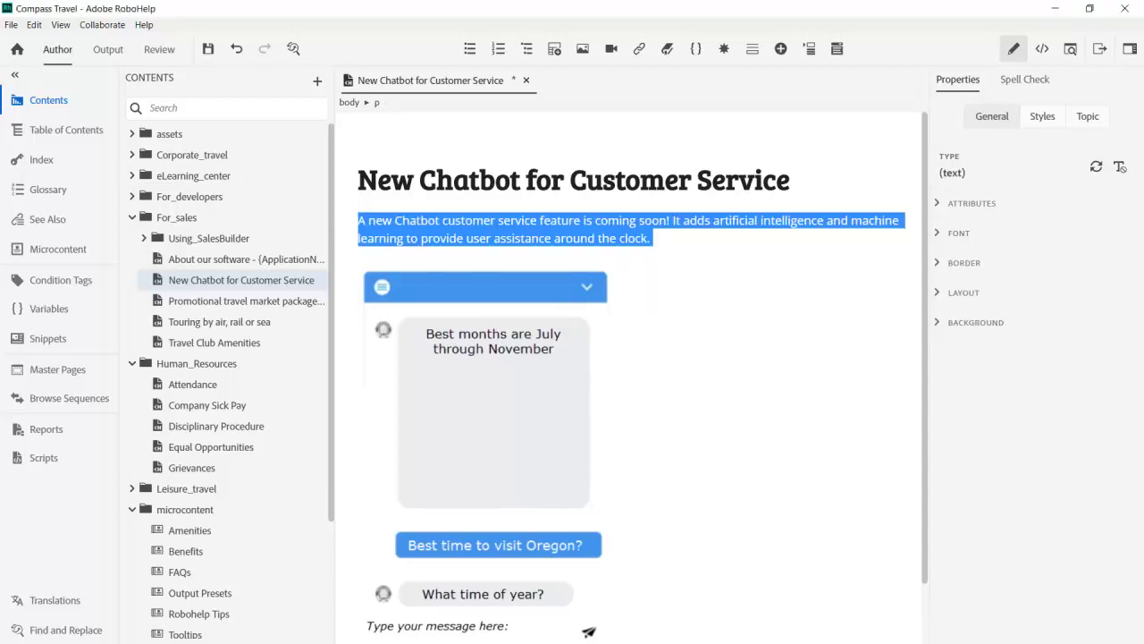
Bring up the context menu for the chatbot introduction paragraph.
right_click(373, 227)
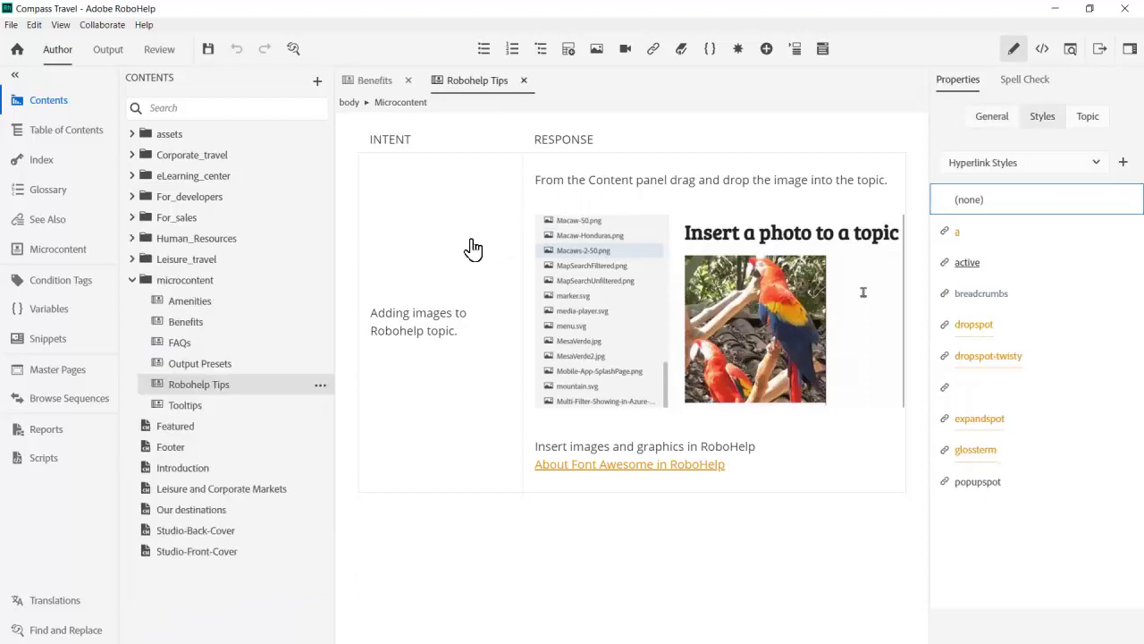
Select a microcontent group in the Contents panel's microcontent folder.
left_click(189, 385)
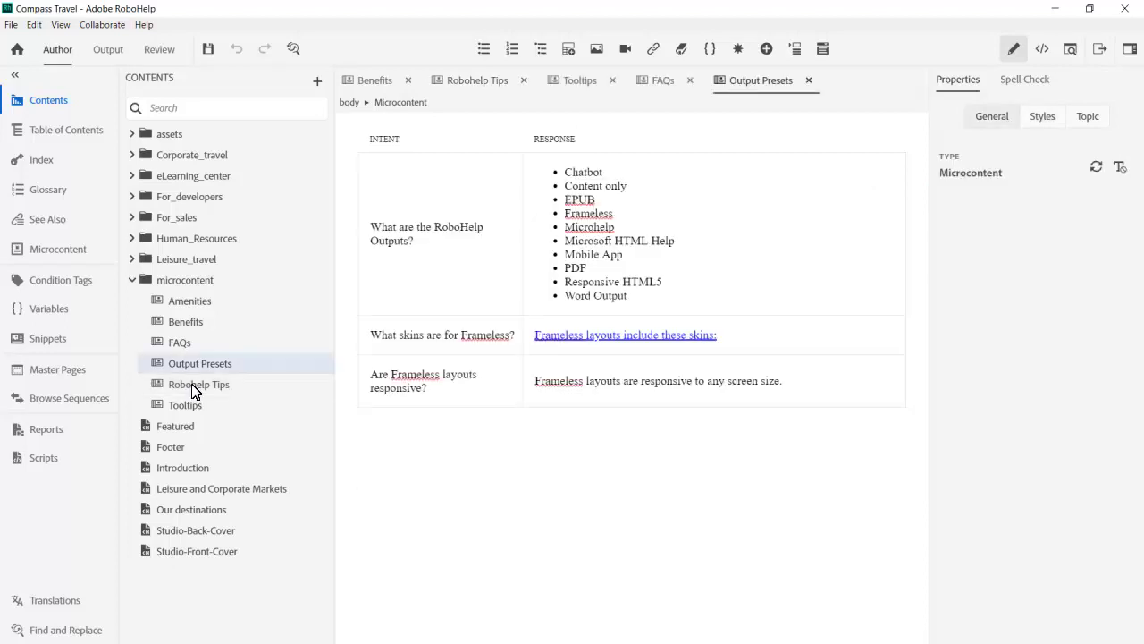
Expand the Frameless layouts dropdown, then open the Tooltips microcontent group.
left_click(595, 336)
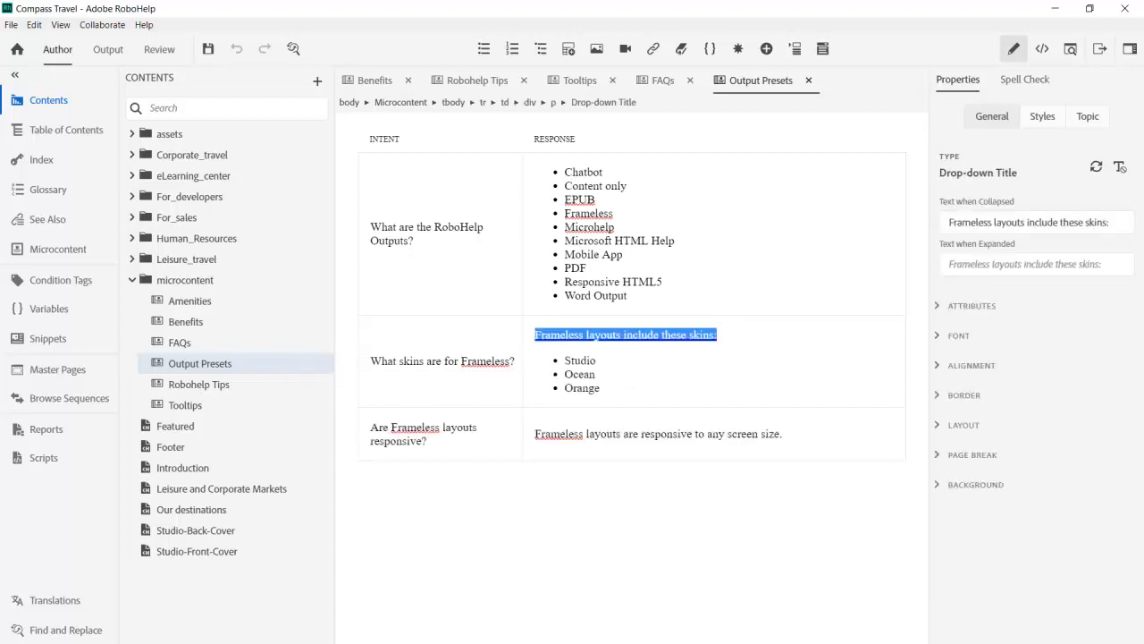
double_click(185, 404)
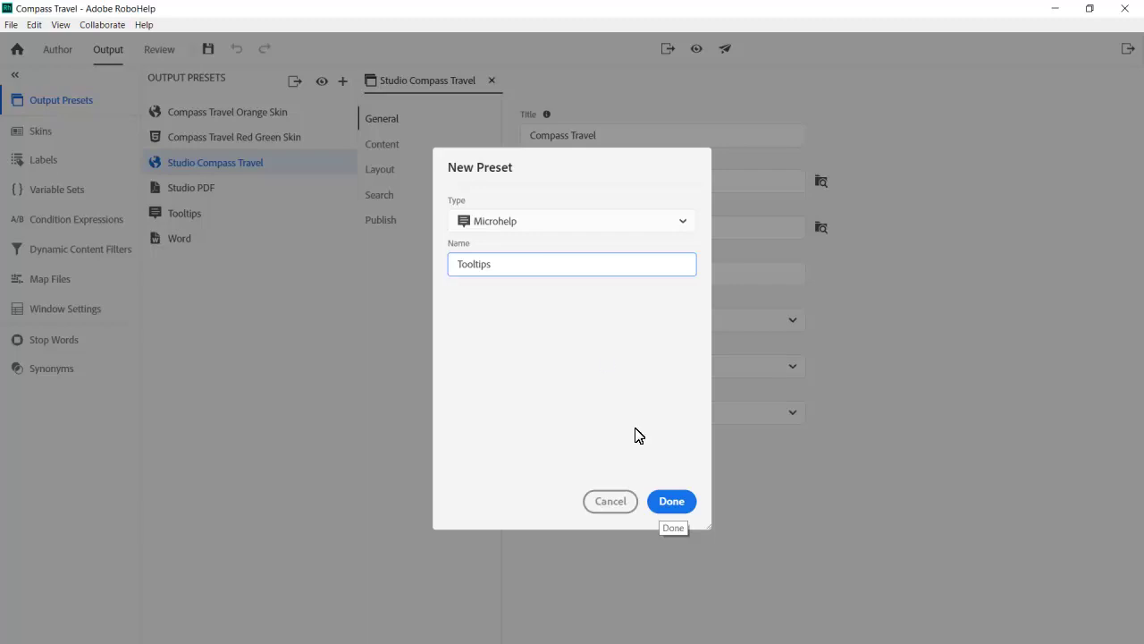
Confirm the new Microhelp output preset named Tooltips.
left_click(666, 499)
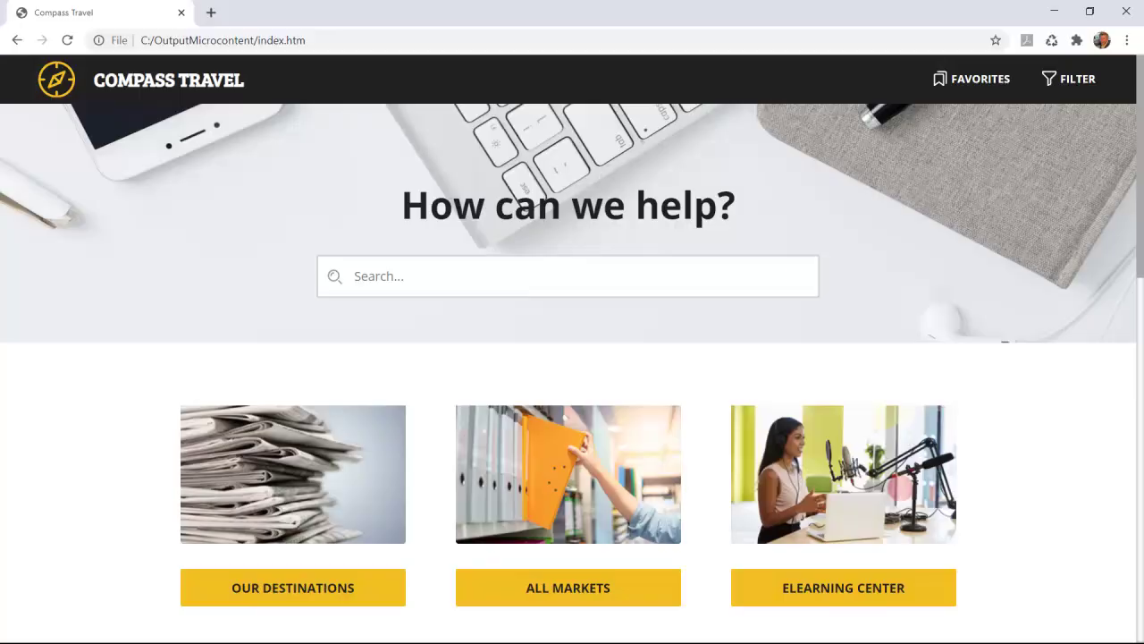
Search the Compass Travel site for 'are cars provided'.
type("are c")
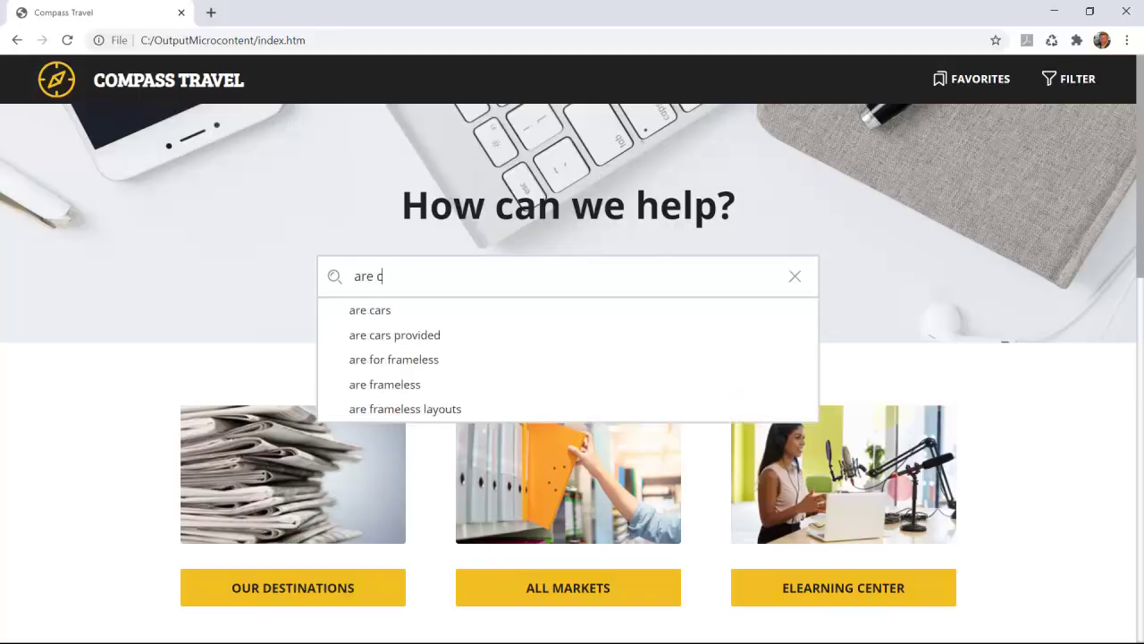
type("ars provided")
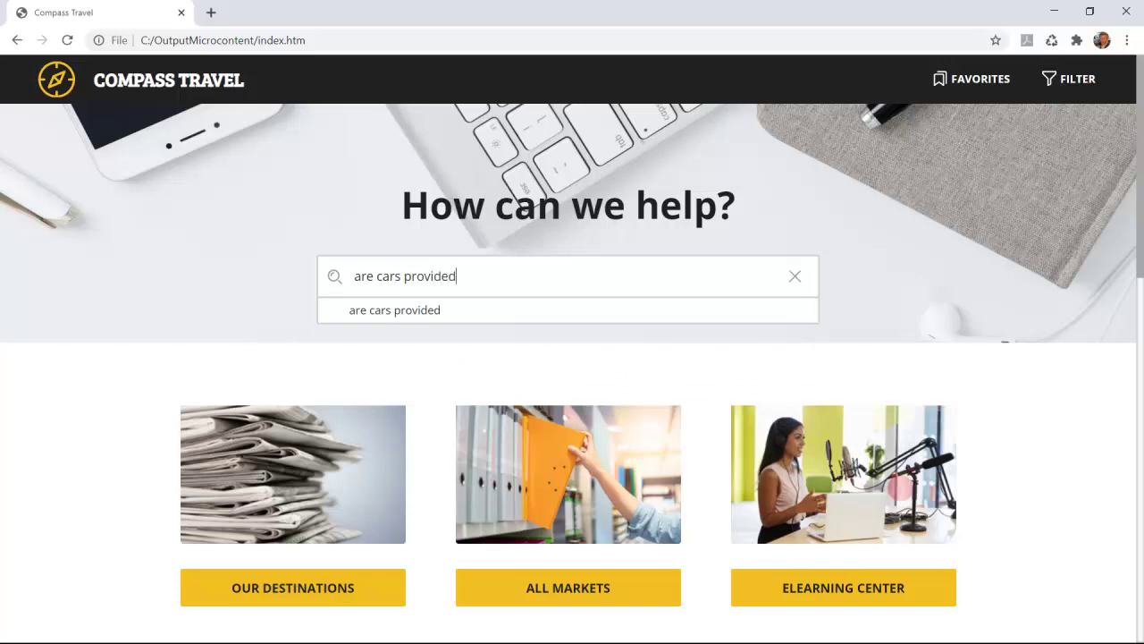
key("Return")
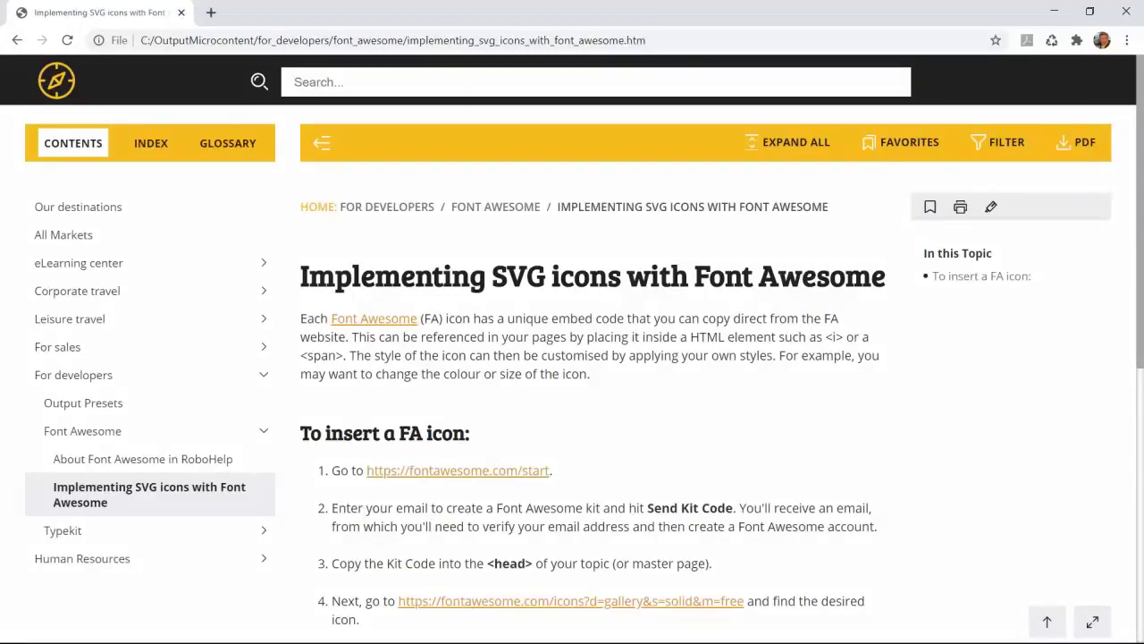
Search the site for 'how do I add a photo to a robohelp topic?'.
type("how do I add a photo to a robohelp topic?")
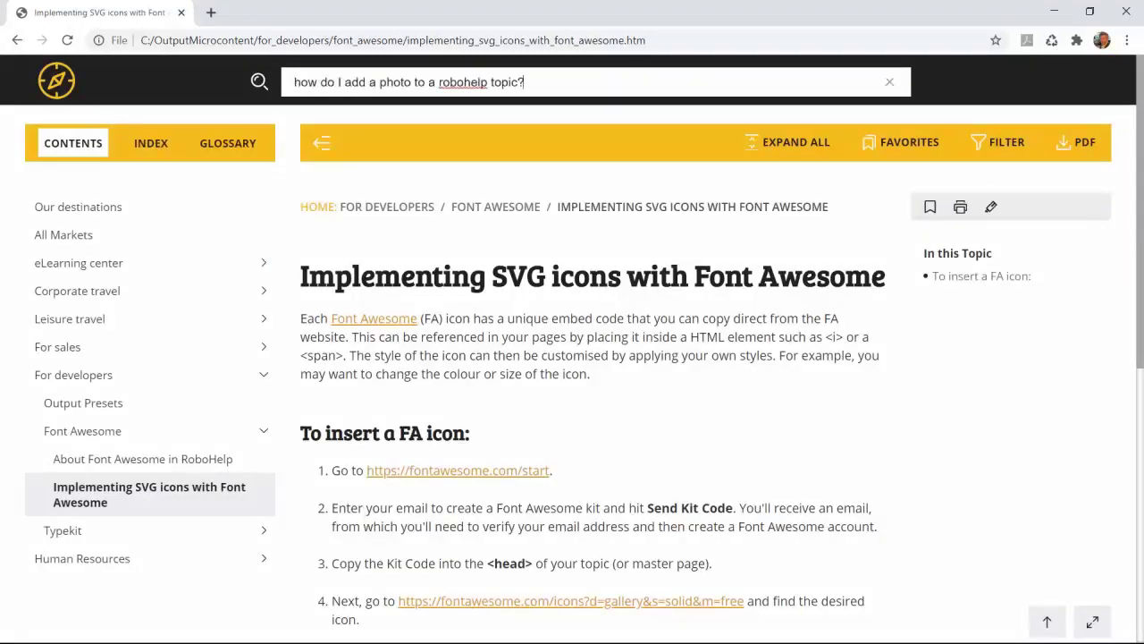
key("Return")
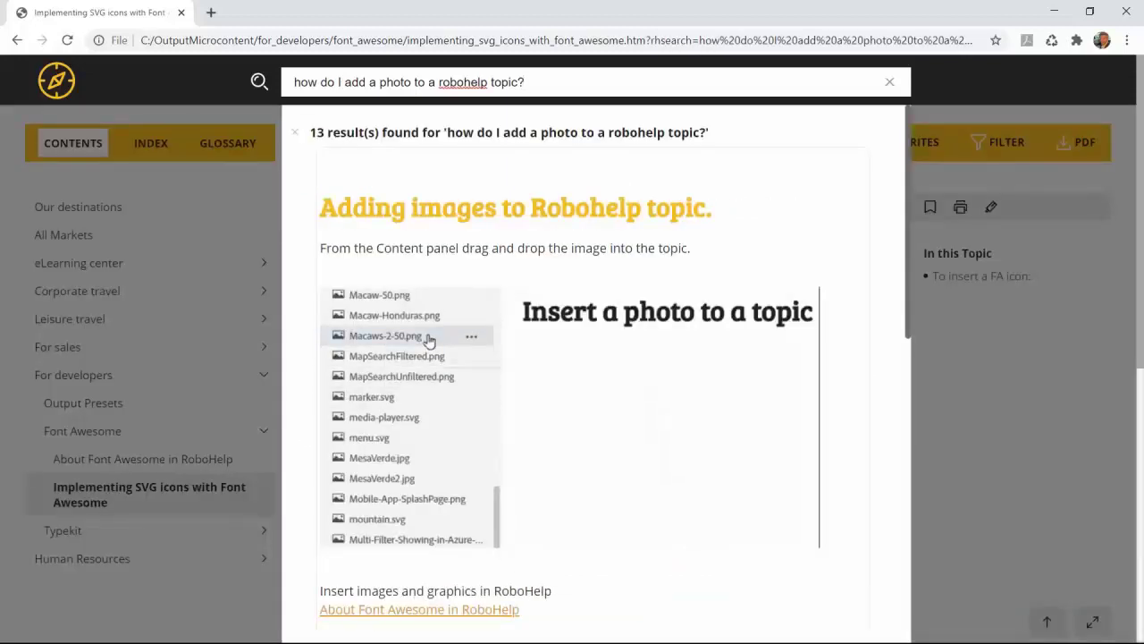